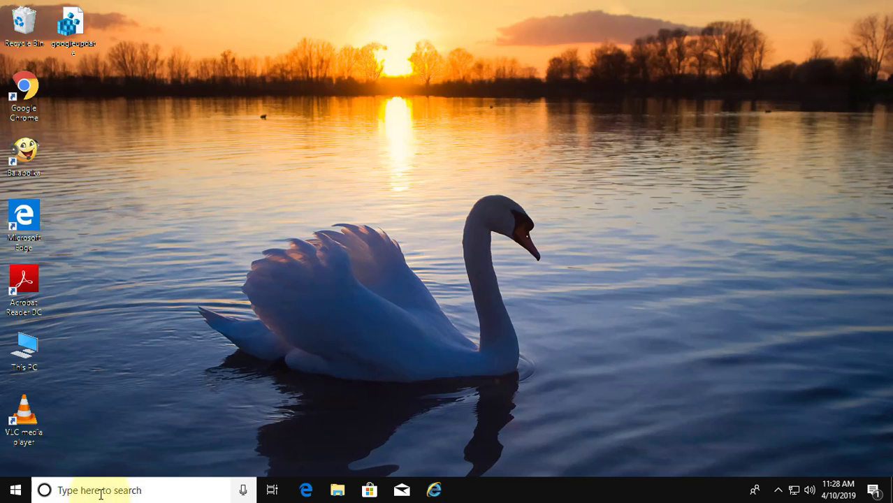
Open Programs and Features in Control Panel and bring up the dialog for turning Windows features on or off.
click(97, 490)
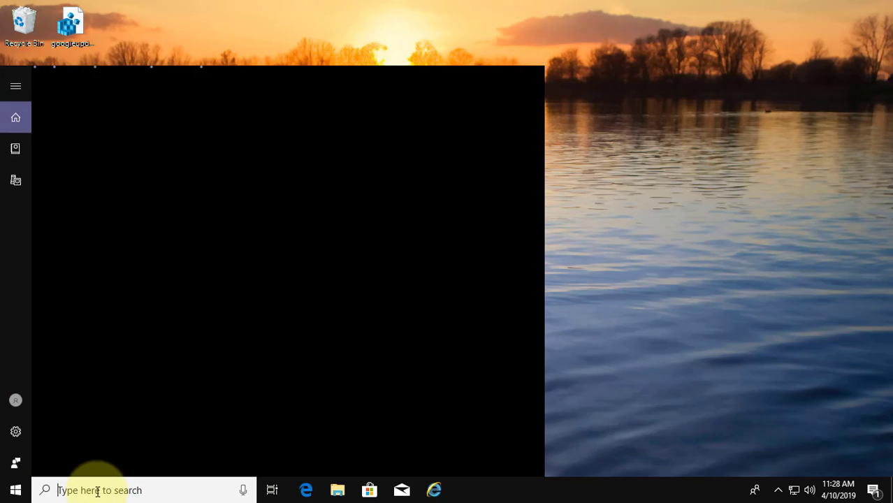
text(contr)
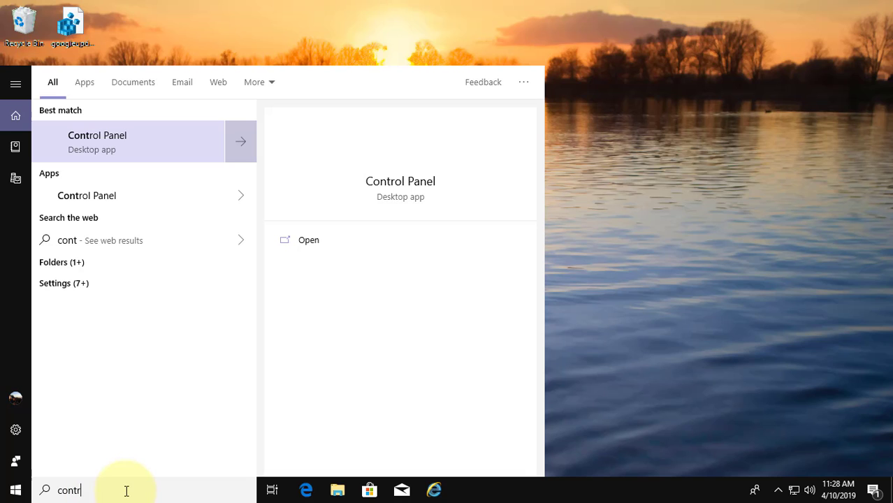
text(olol panel)
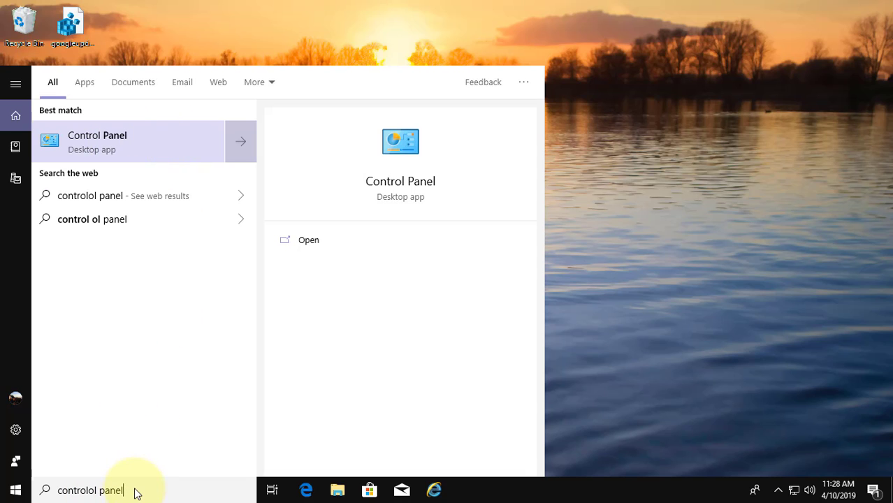
click(138, 143)
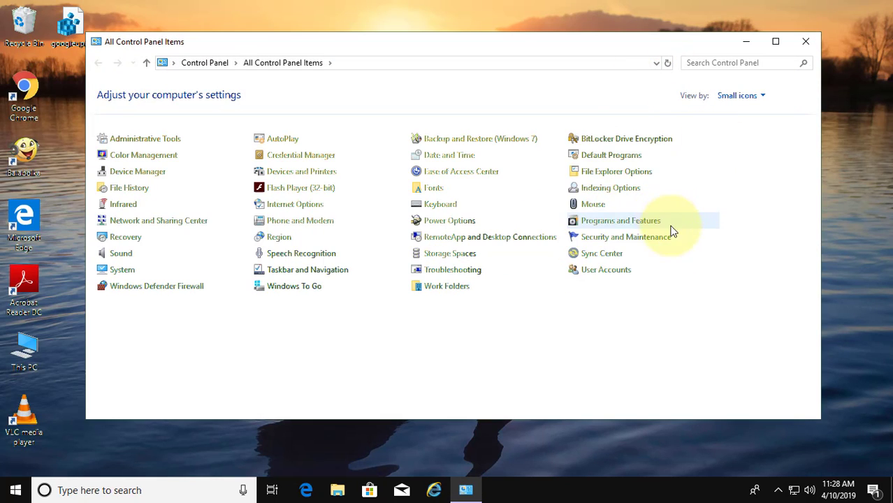
click(597, 222)
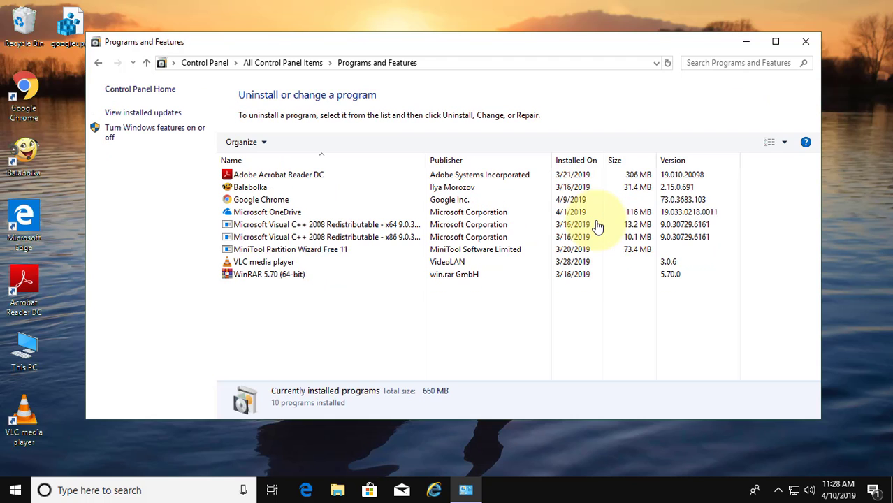
click(171, 132)
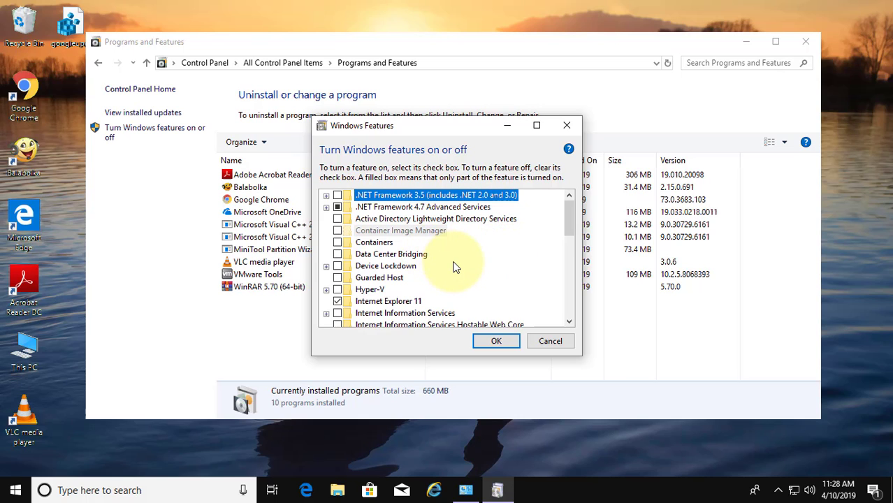
Turn on the Windows Subsystem for Linux feature and restart the PC to finish installing it.
scroll(454, 266, down, 3)
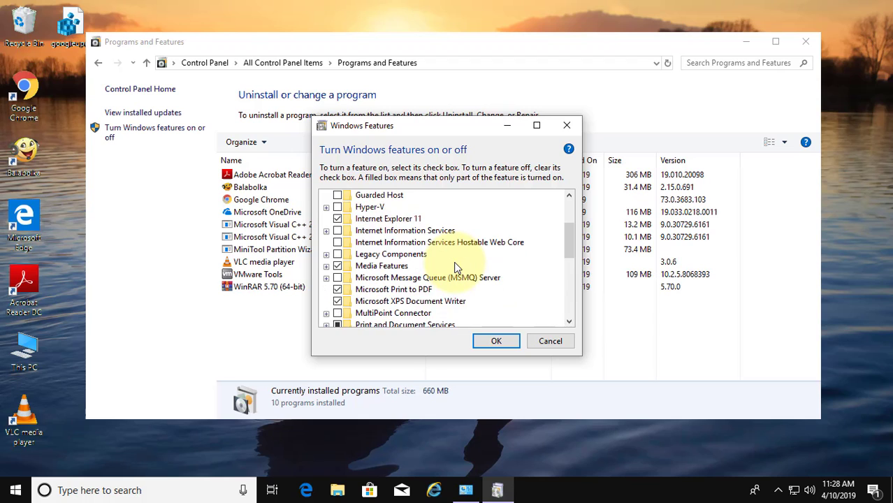
scroll(454, 266, down, 2)
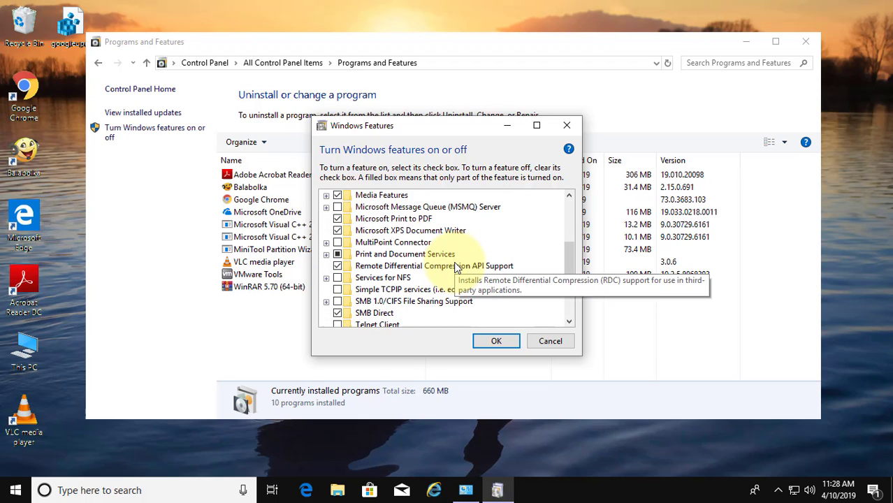
scroll(454, 266, down, 2)
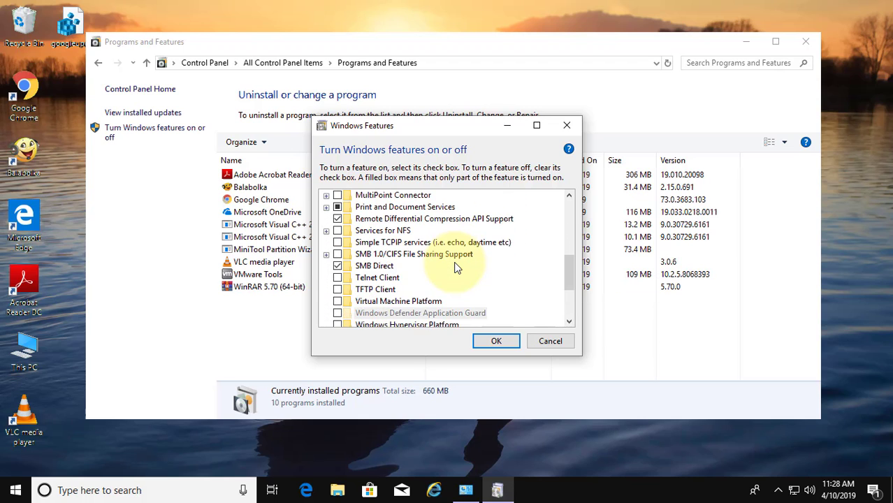
scroll(455, 266, down, 2)
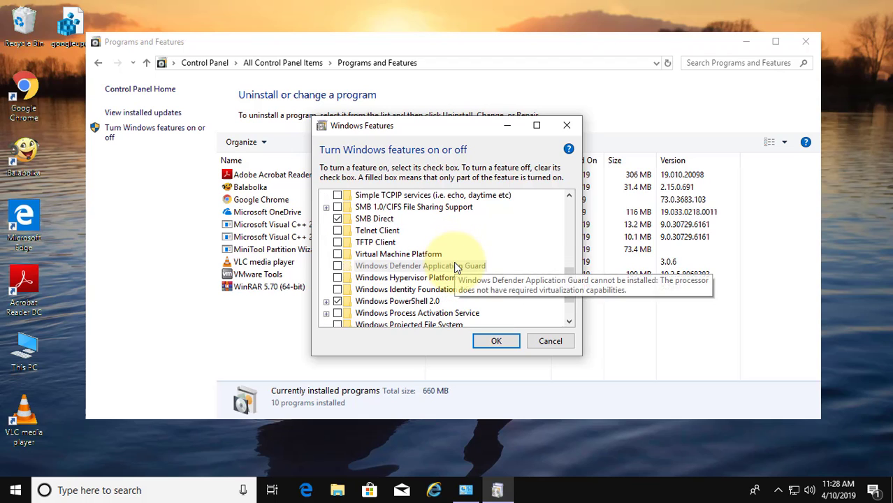
scroll(455, 267, down, 1)
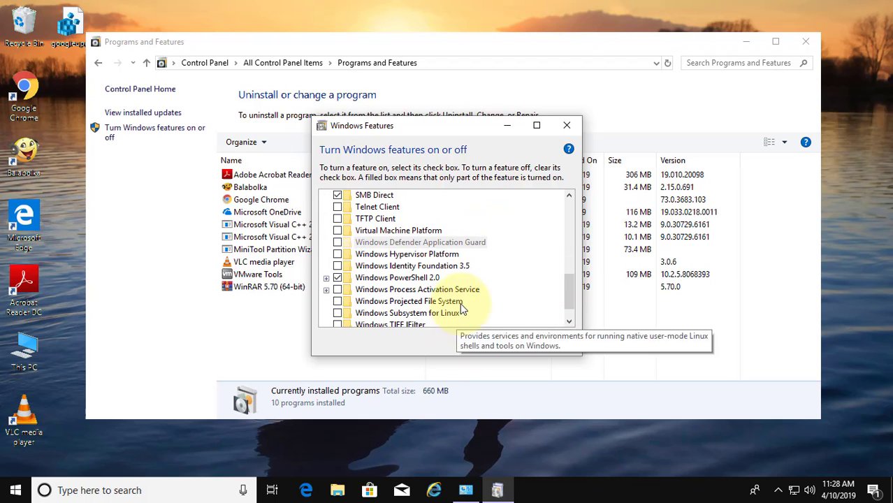
scroll(461, 308, down, 1)
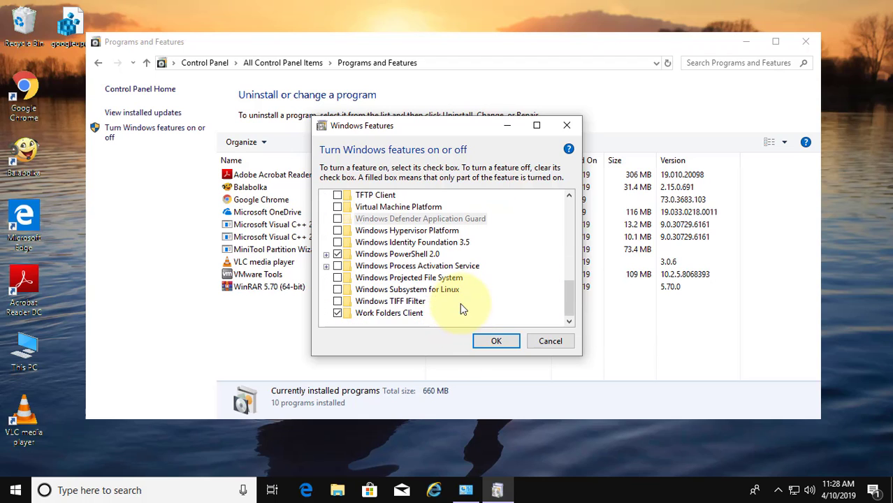
click(338, 290)
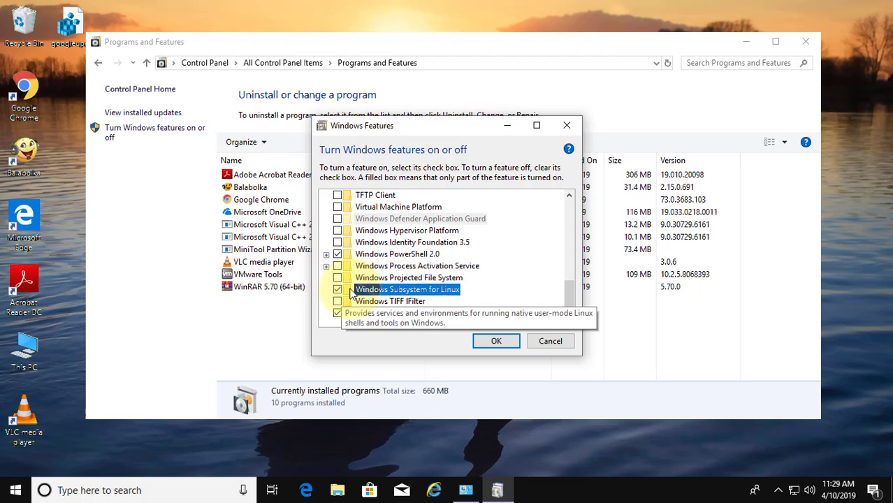
click(496, 341)
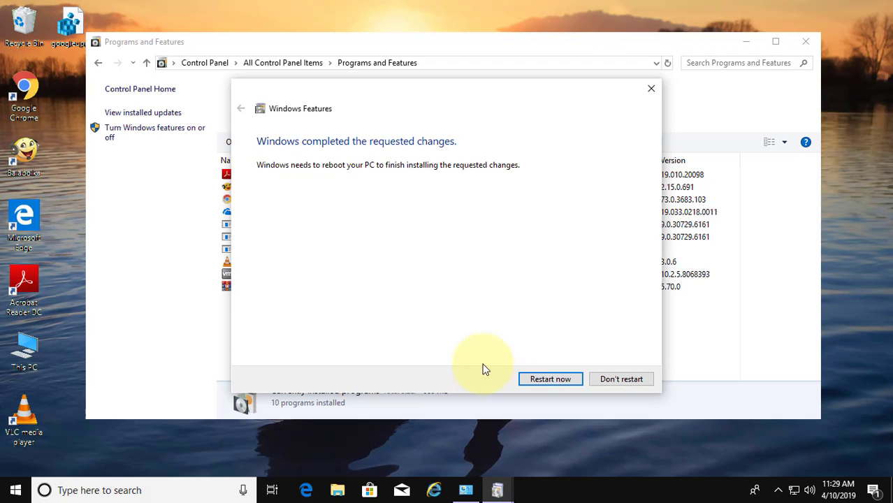
click(542, 382)
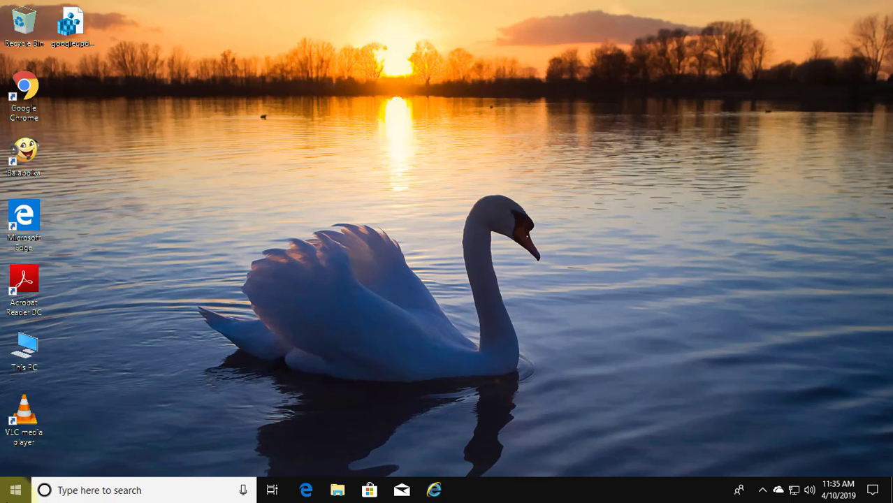
Open the Microsoft Store and search it for "linux".
click(14, 492)
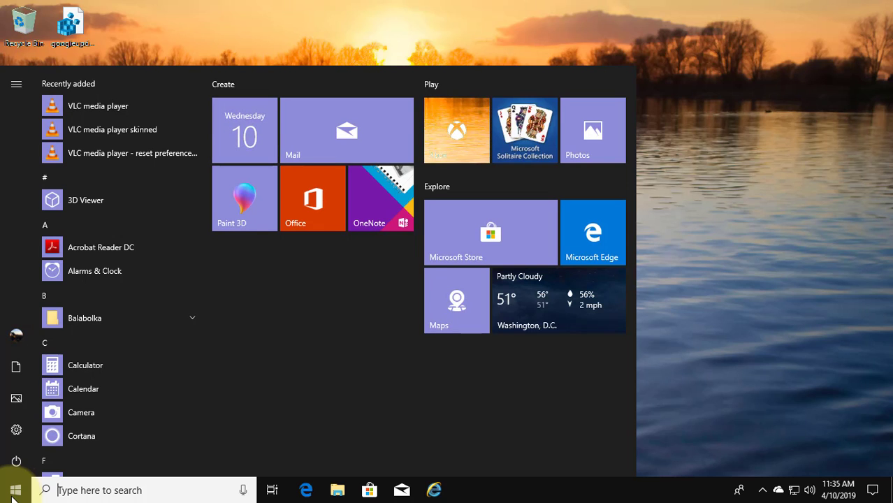
click(494, 245)
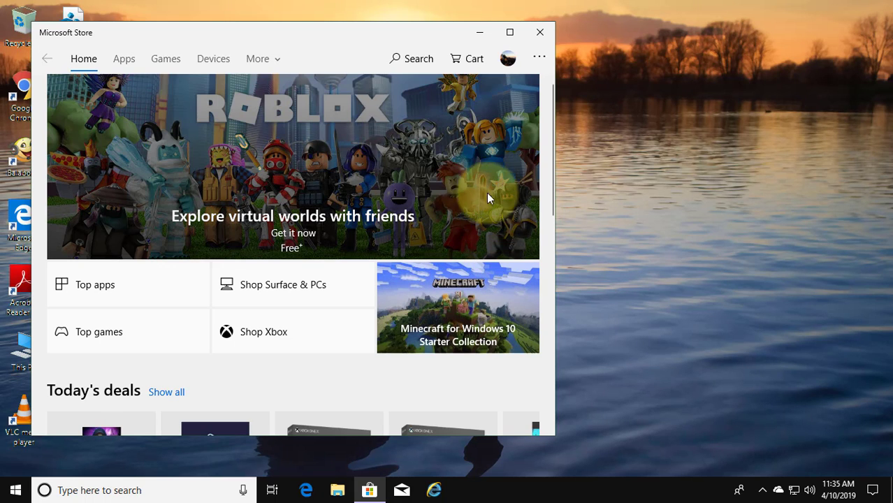
click(408, 60)
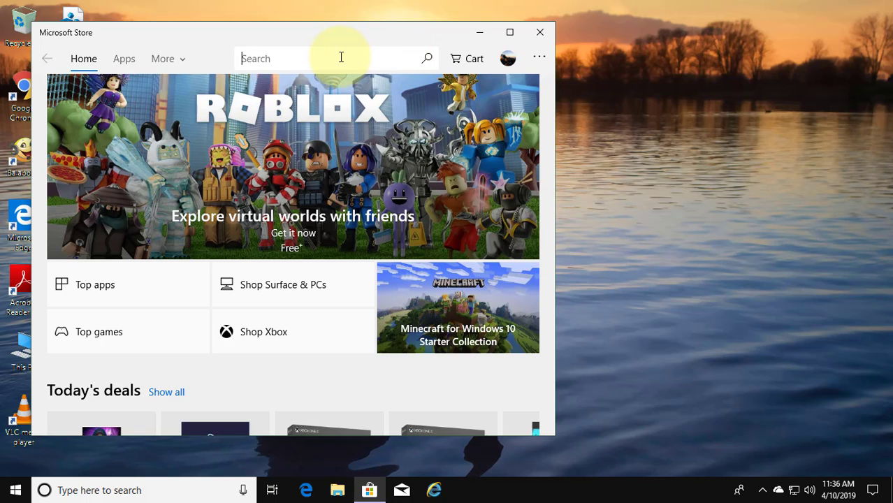
text(linux)
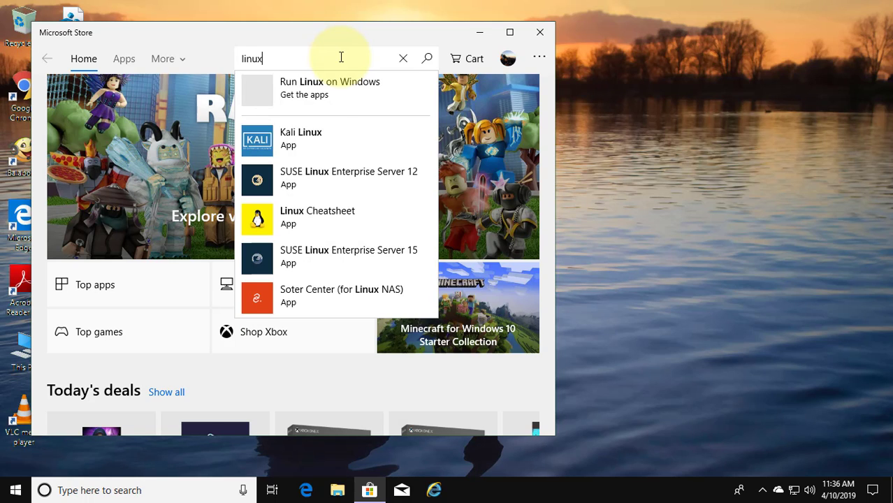
key(Return)
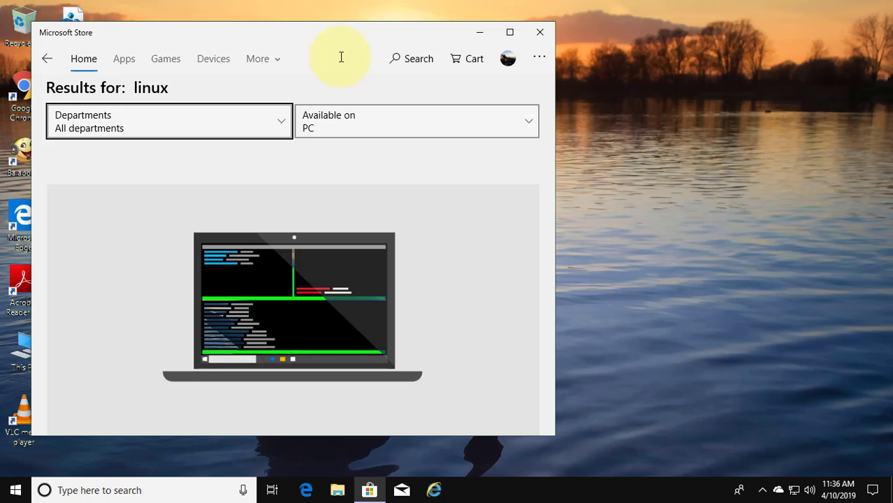
Install the free Ubuntu app without a version number from the search results and launch it, closing the store window.
scroll(423, 282, down, 5)
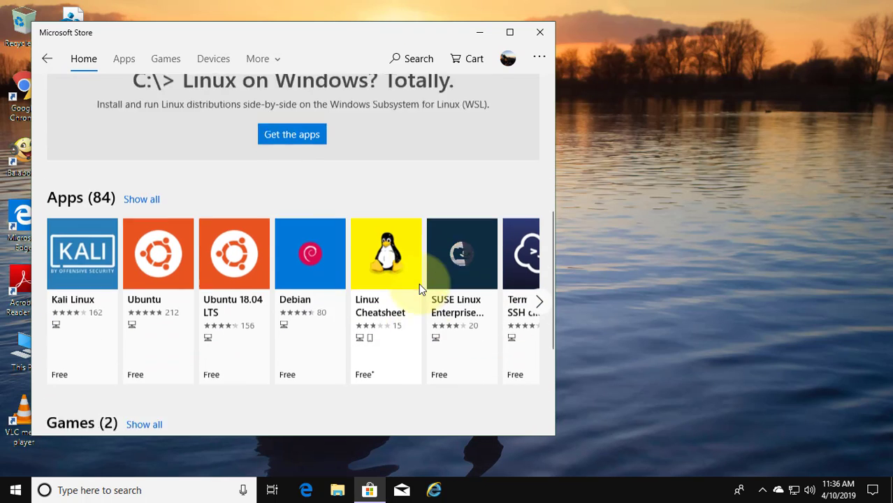
scroll(418, 283, down, 1)
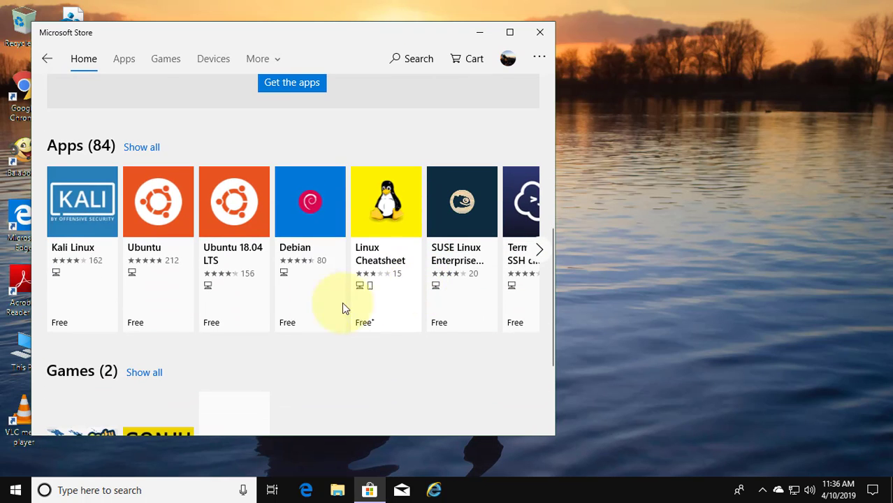
click(155, 216)
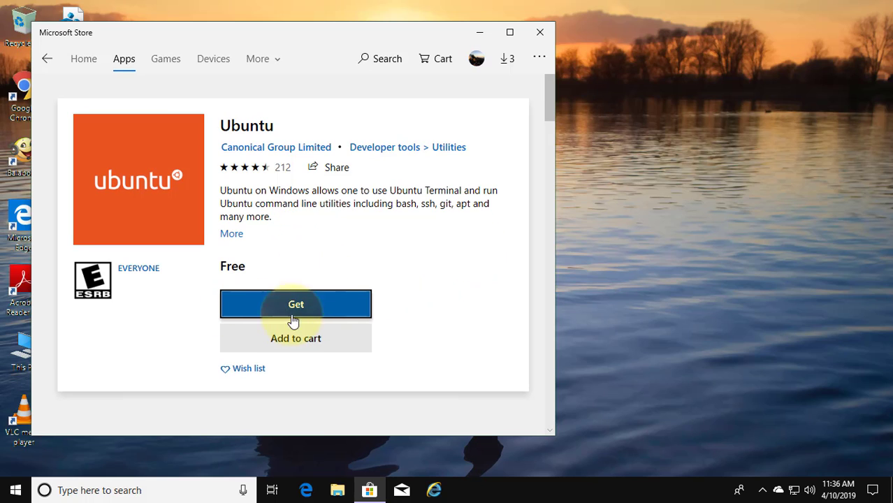
click(303, 307)
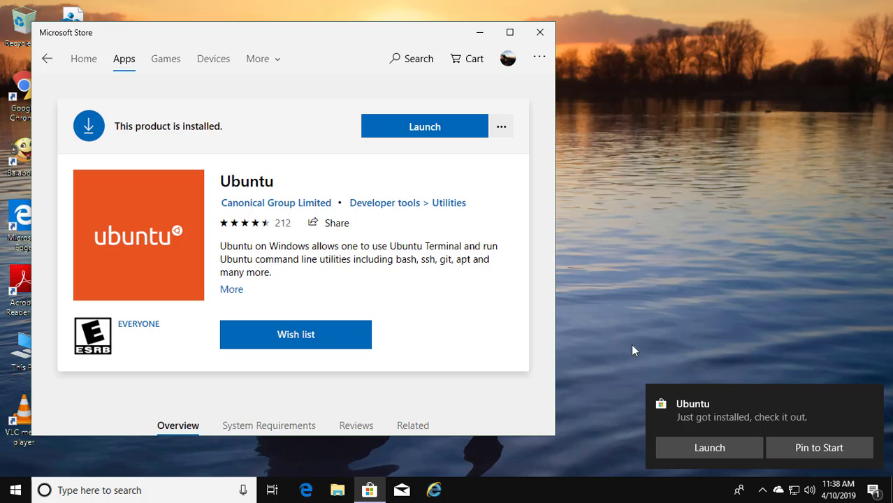
click(448, 130)
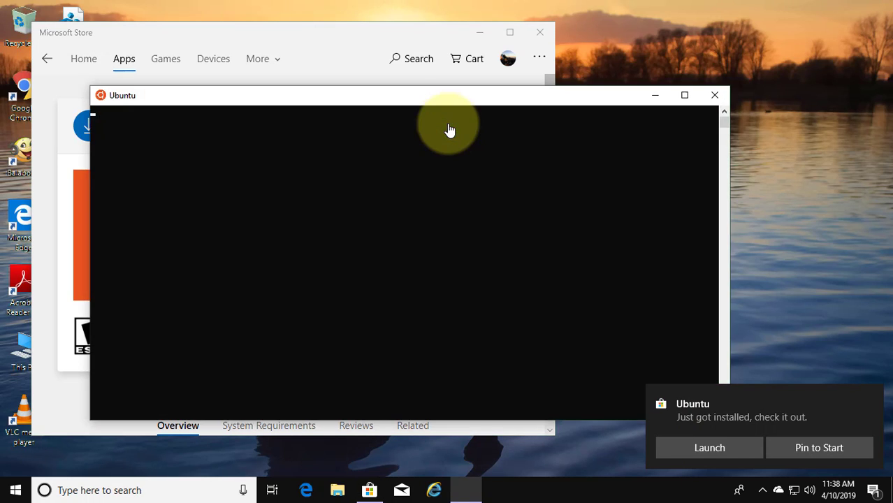
click(542, 32)
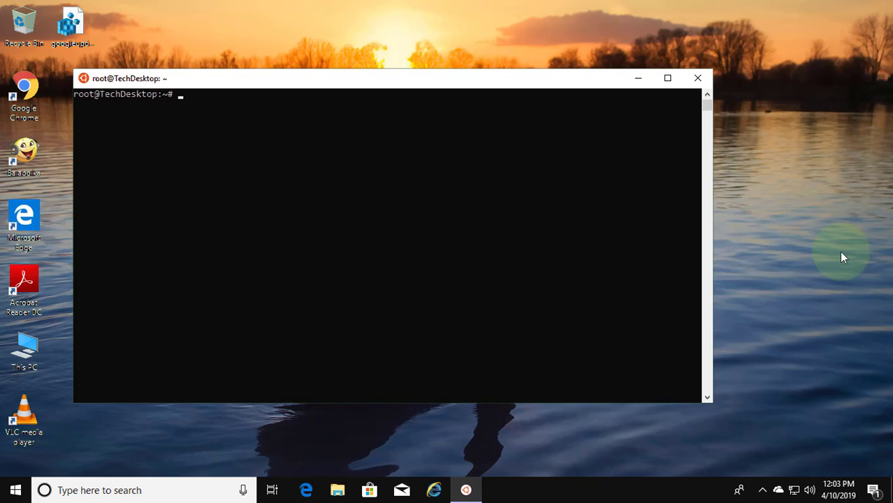
Run ls, whoami and pwd in the Ubuntu terminal to check the directory contents, current user and working directory.
key(Return)
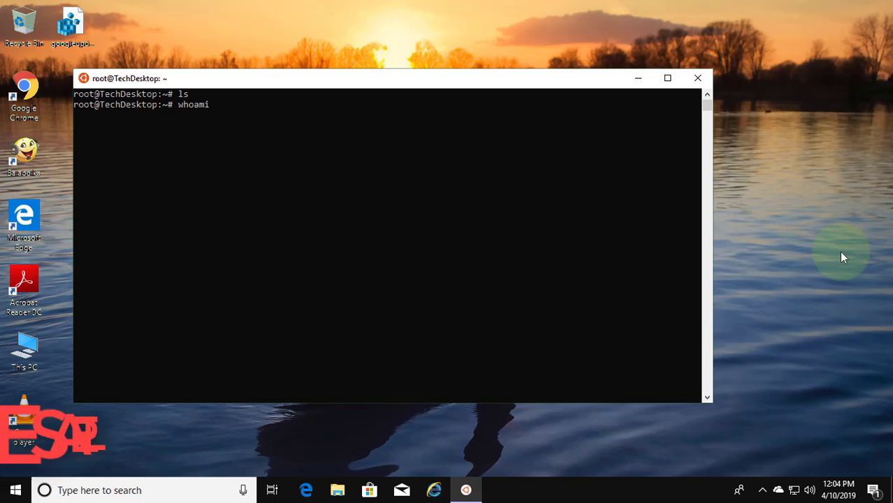
text(whoami)
key(Return)
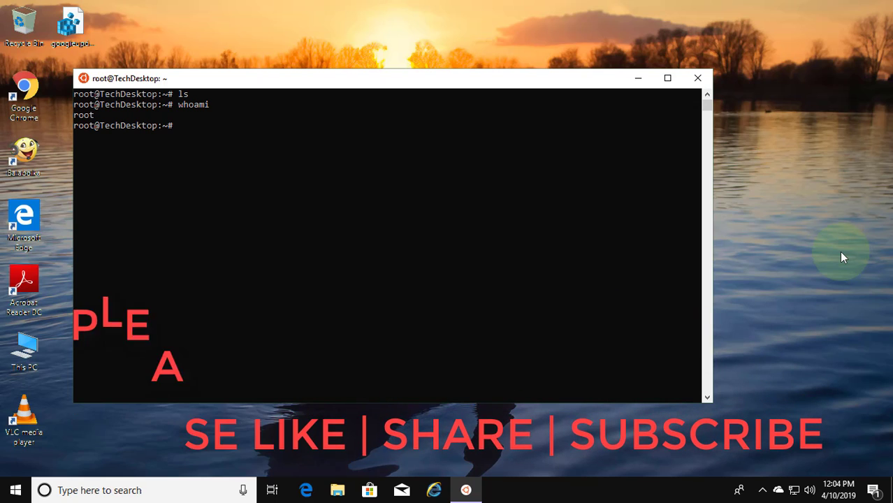
text(pwd)
key(Return)
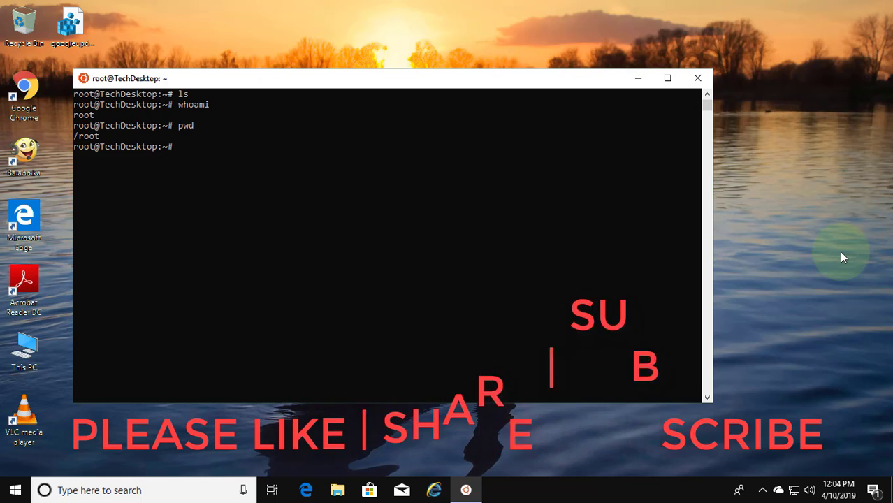
click(333, 186)
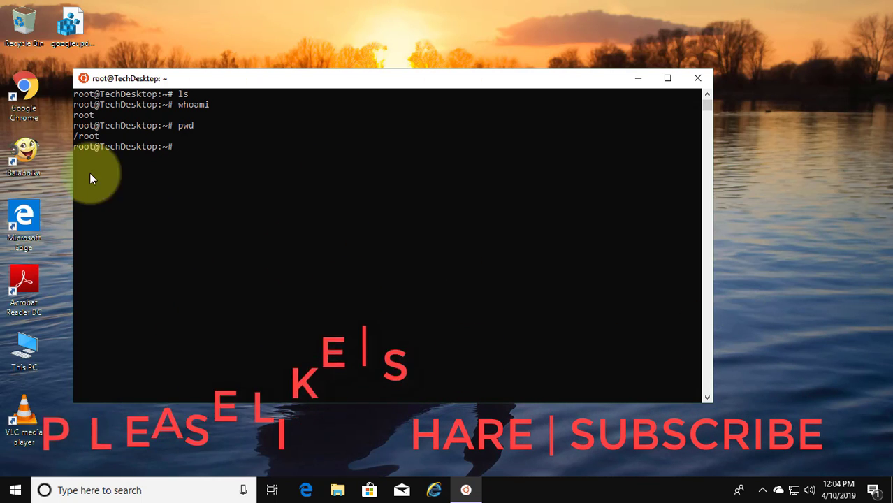